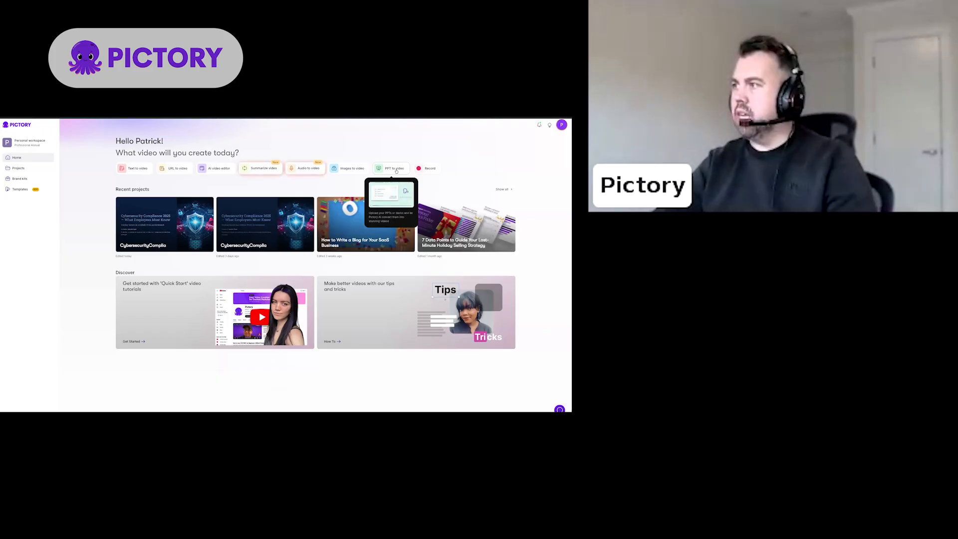
Start a PPT-to-video project, upload the Cybersecurity Compliance presentation, enable speaker notes for narration and generate the video.
click(395, 169)
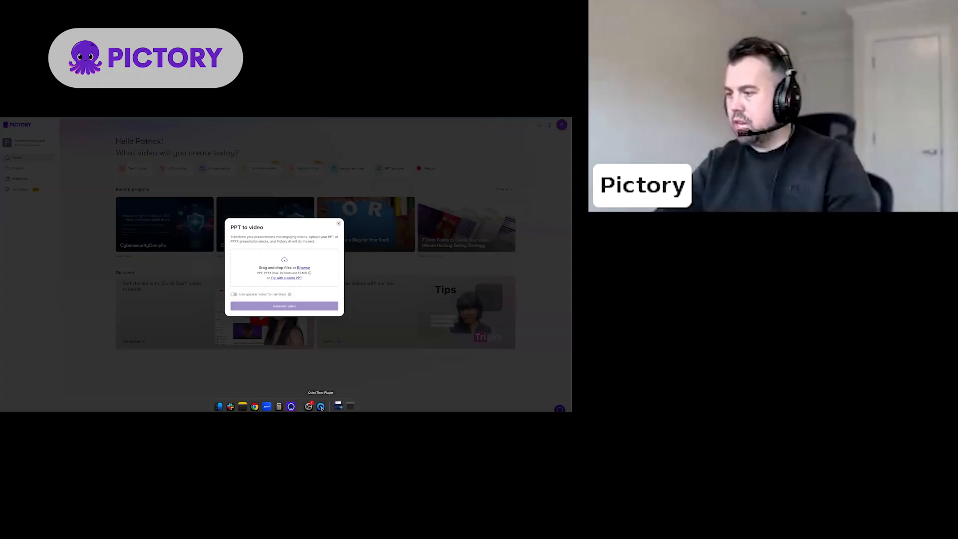
click(338, 406)
drag(340, 377, 254, 266)
click(233, 294)
mouse_move(289, 294)
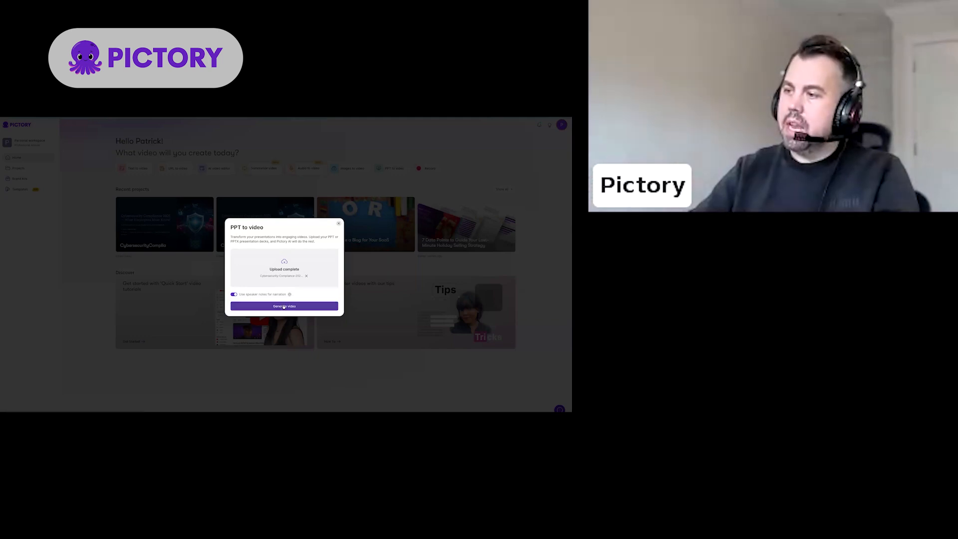
click(283, 306)
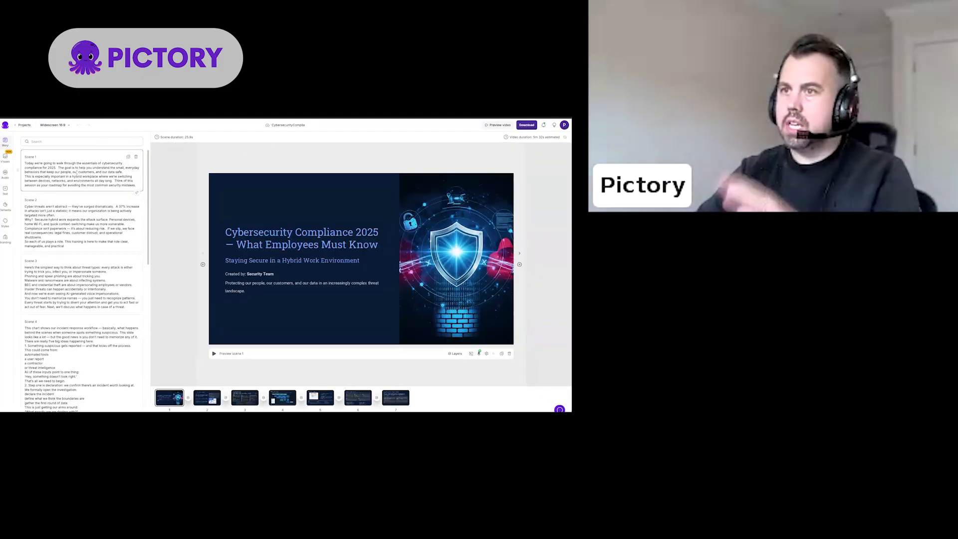
Look through the generated scenes up to the last one, and examine the narration script of scene 1.
click(244, 397)
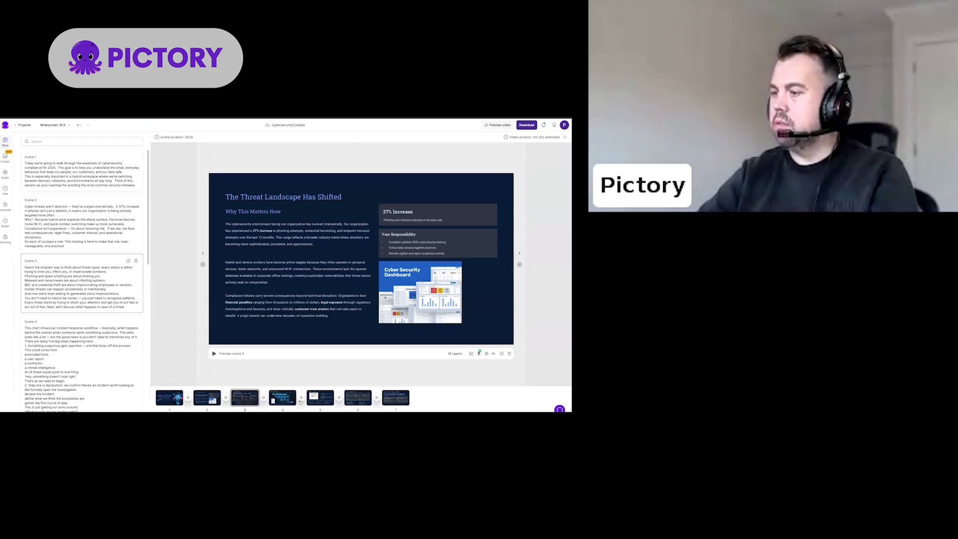
key(Down)
key(Down)
key(Down)
key(Down)
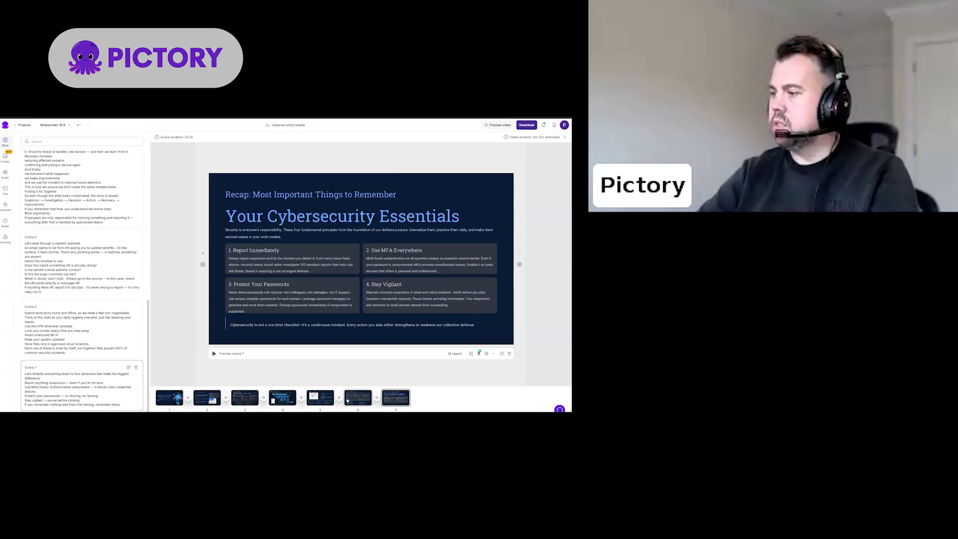
key(Up)
key(Up)
scroll(82, 274, up, 10)
click(65, 163)
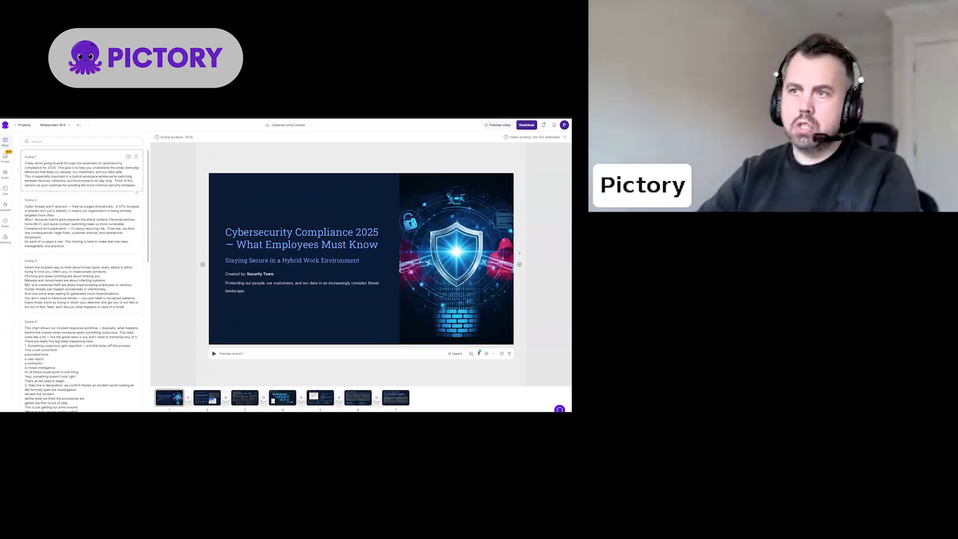
drag(59, 168, 134, 176)
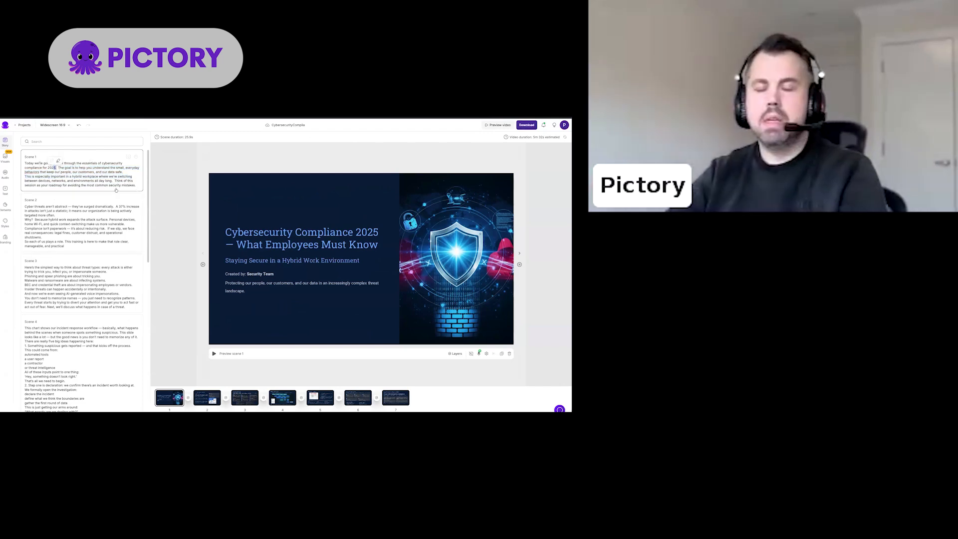
Search the library's videos for "security and compliance" and replace scene 1's visual with the first stock video.
click(5, 158)
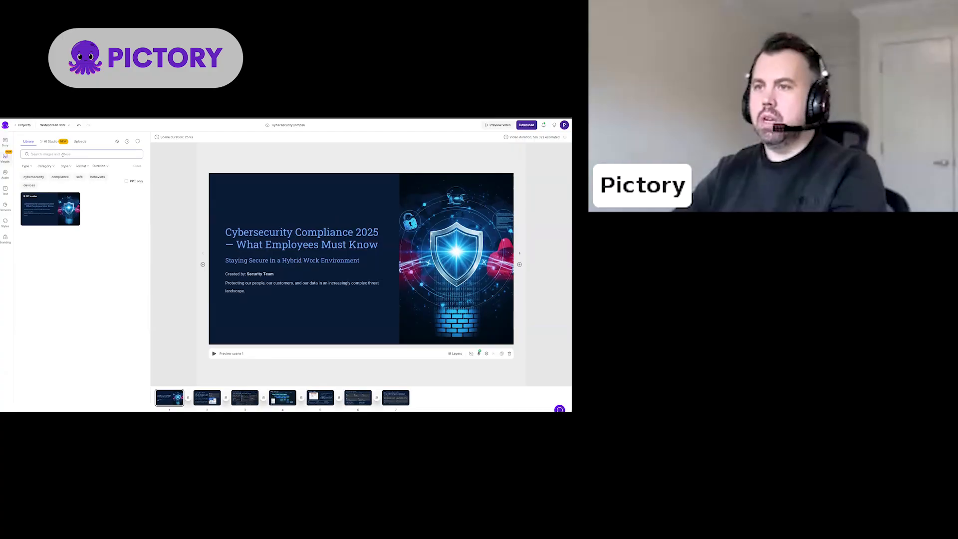
click(26, 166)
click(30, 177)
text(security and complia)
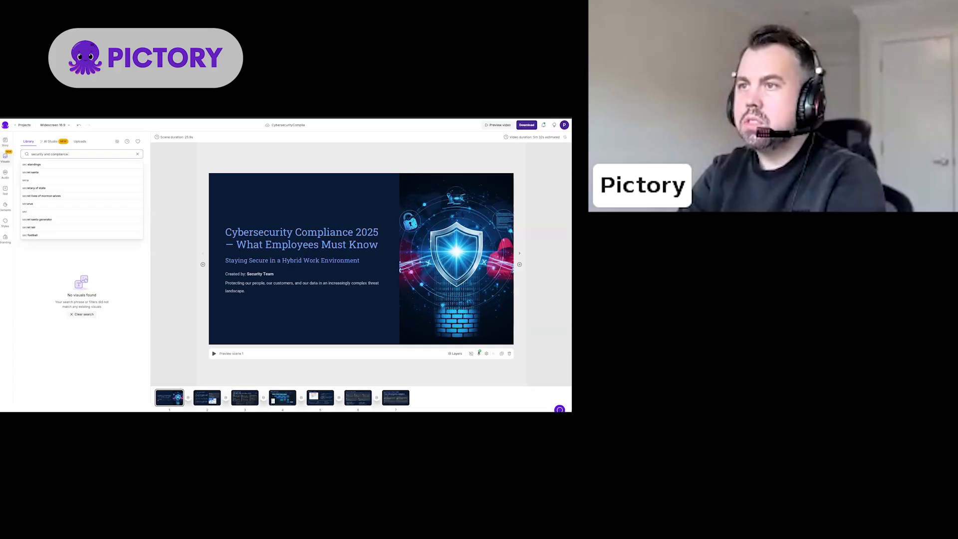
text(nce)
key(Return)
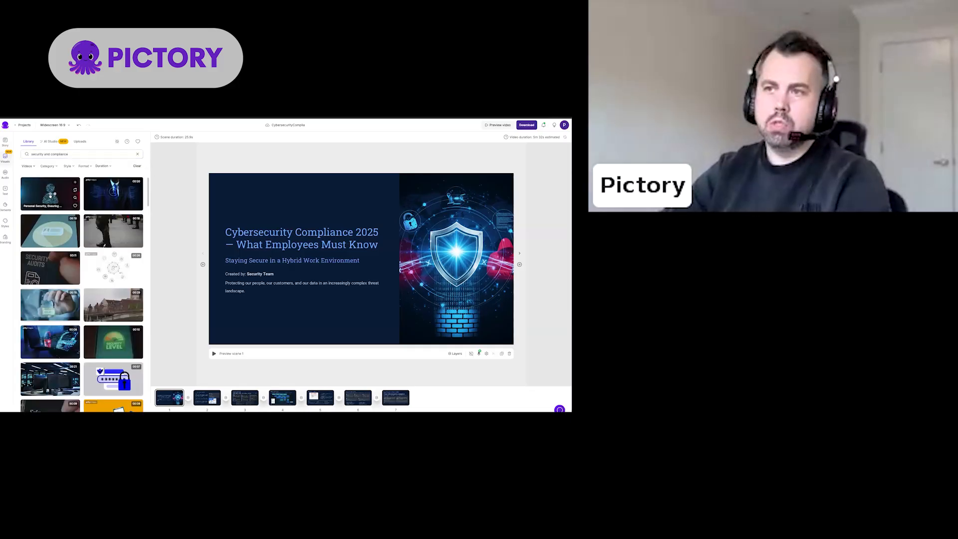
click(50, 196)
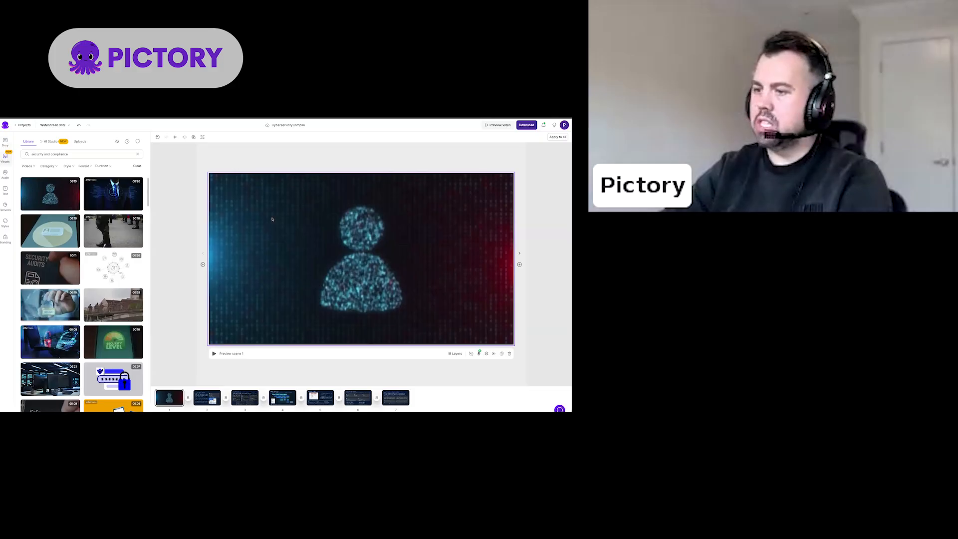
Clear the visual library's filter and open the AI Studio prompt for describing an image.
click(137, 166)
click(50, 141)
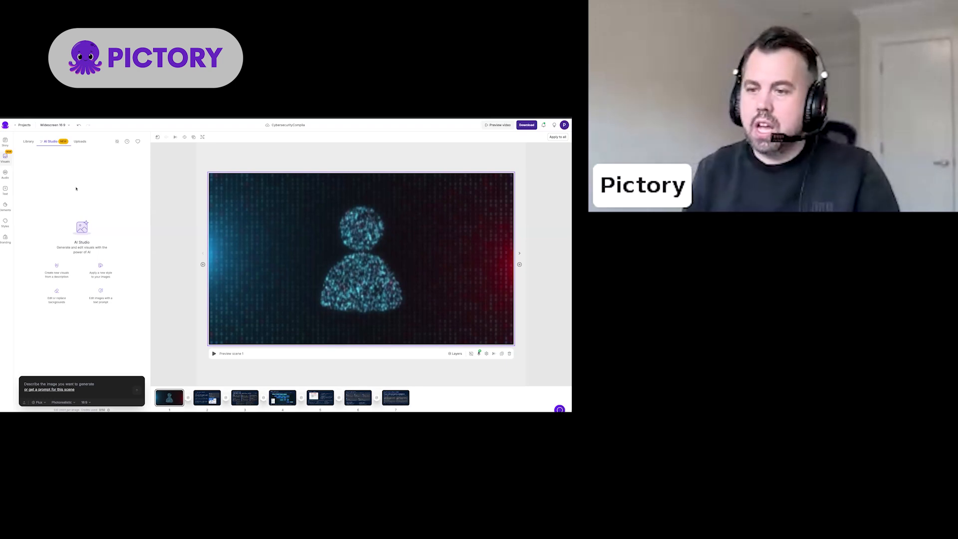
click(86, 384)
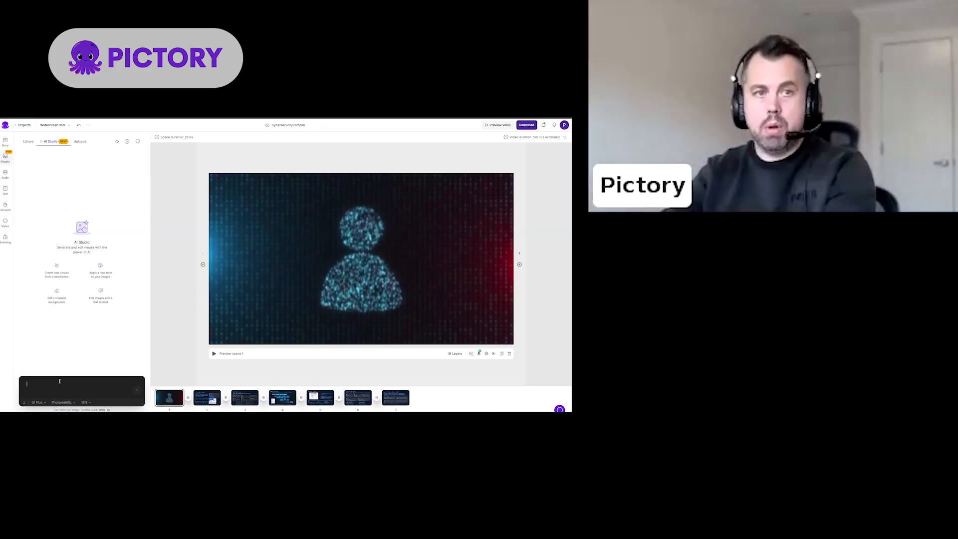
Generate and apply the premium female voice Domi (Strong, Narration) as the project's voiceover.
click(5, 174)
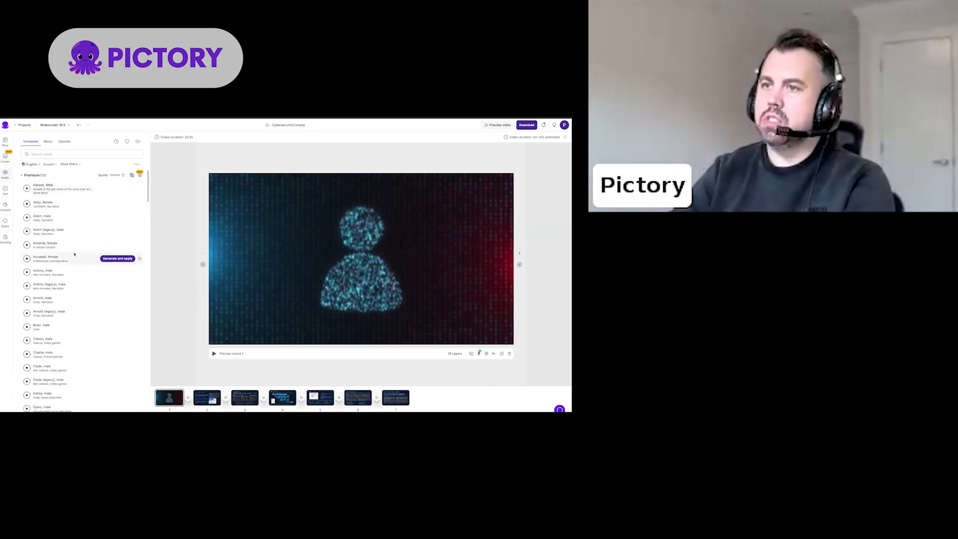
scroll(80, 257, down, 5)
scroll(115, 269, up, 2)
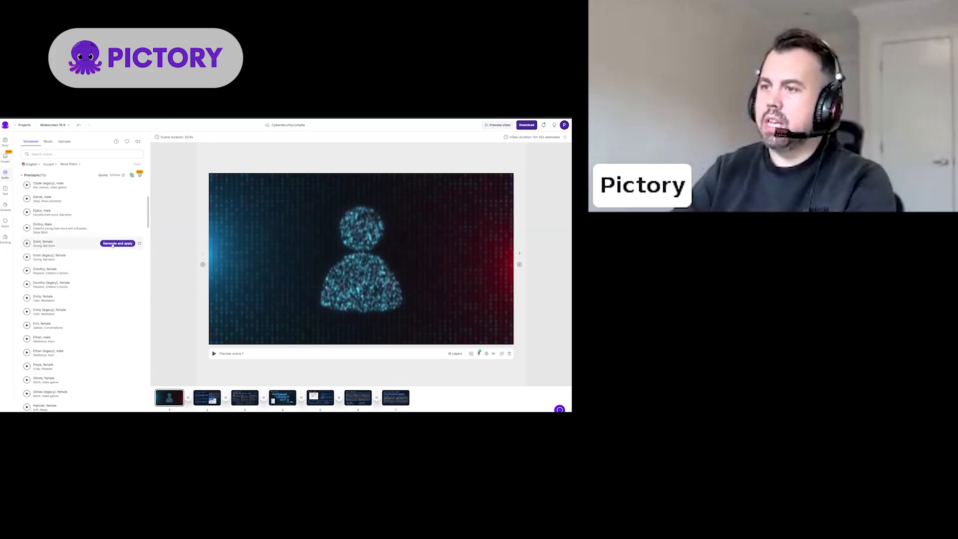
click(114, 243)
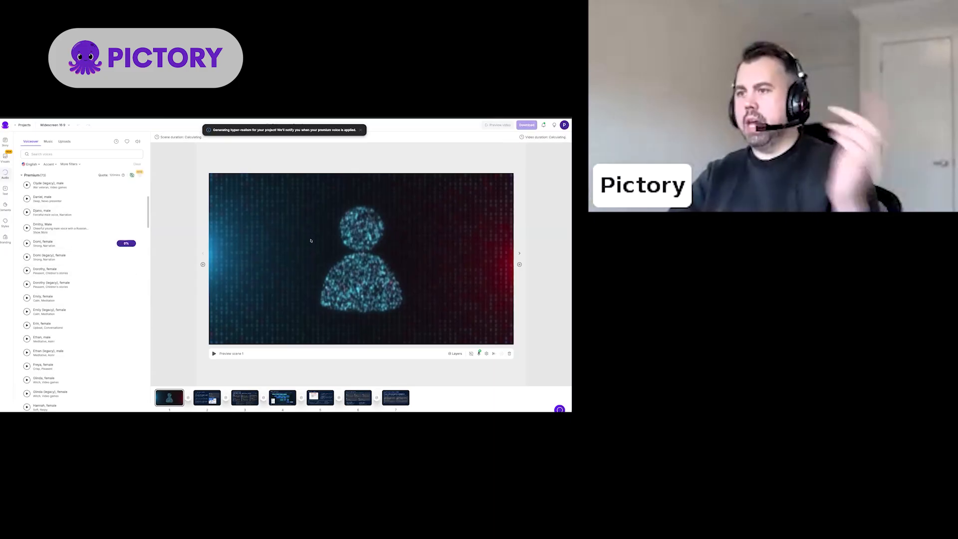
Review the scene scripts and the voiceover list, and play the full video preview before closing it.
click(5, 142)
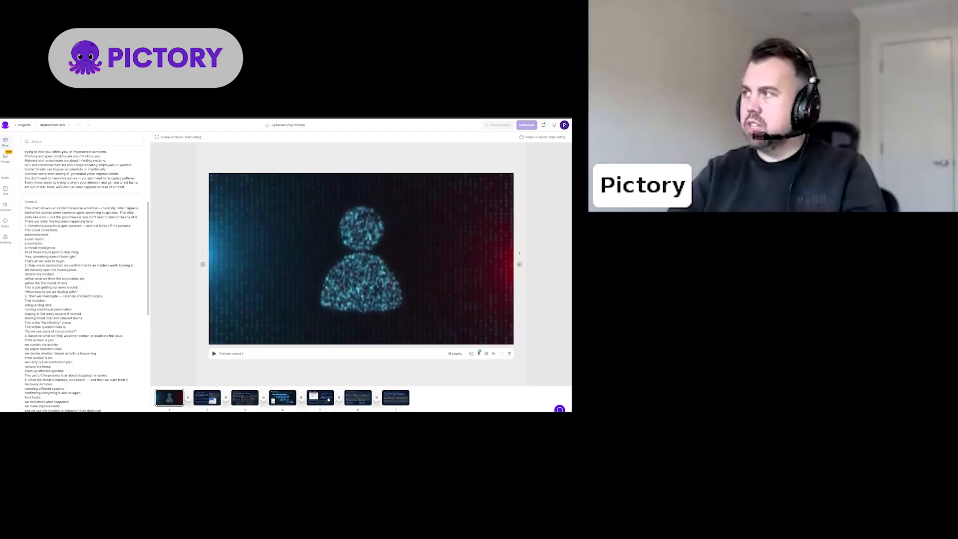
scroll(100, 225, up, 5)
click(6, 173)
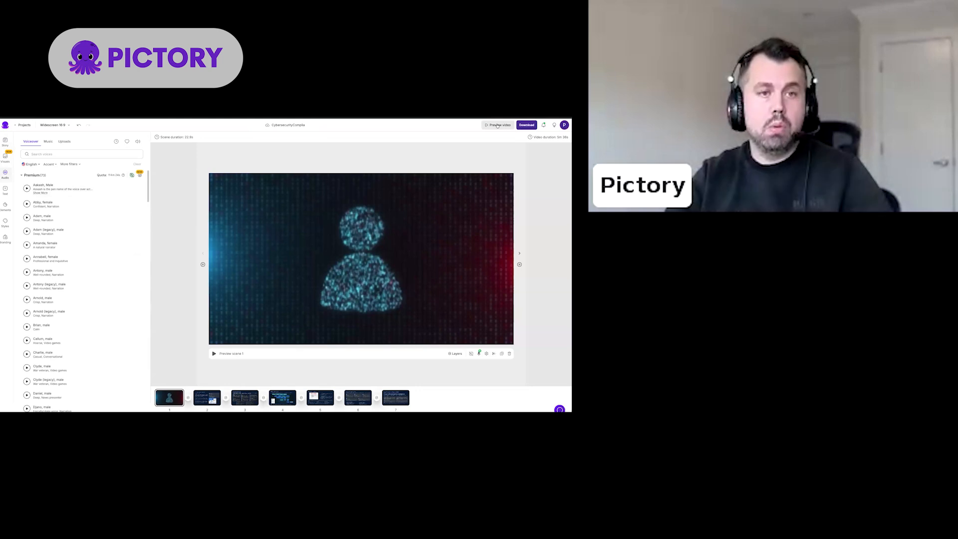
click(498, 125)
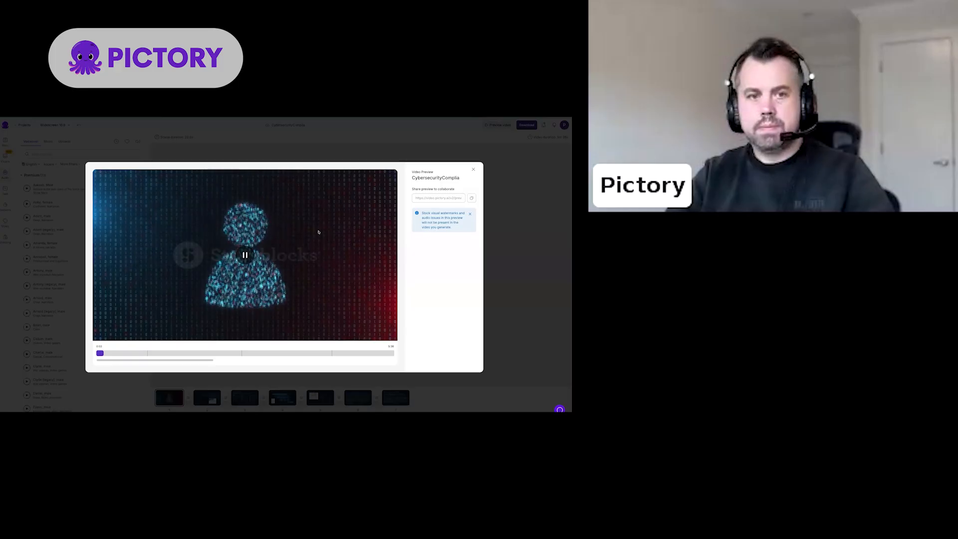
click(473, 169)
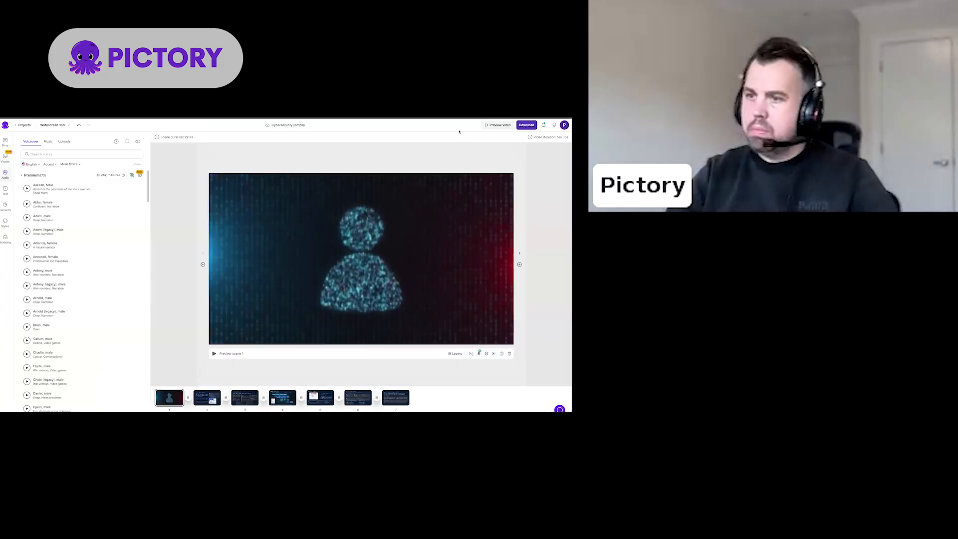
Add a heading reading "Check out this" to scene 2 and move it to the slide's upper-left corner.
click(200, 404)
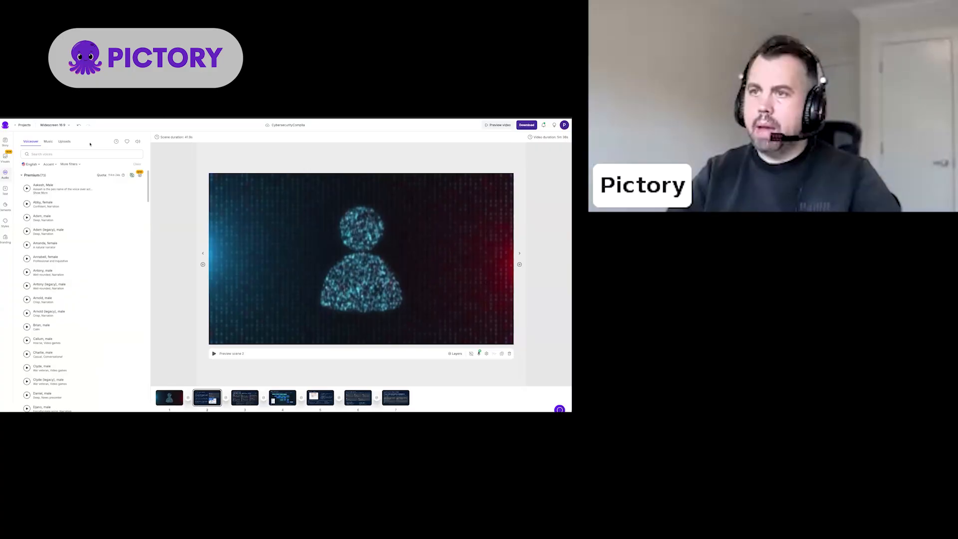
click(5, 190)
click(59, 165)
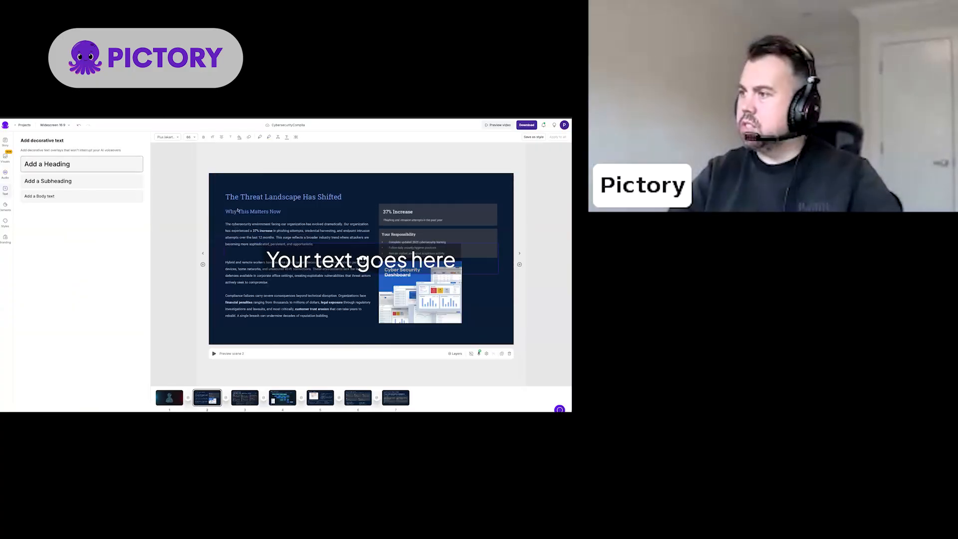
drag(345, 260, 266, 260)
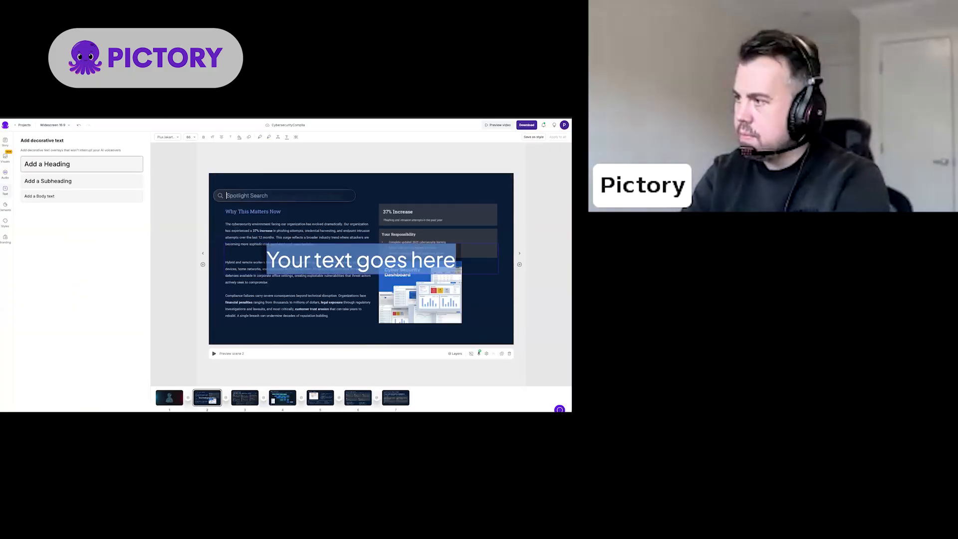
text(Check out this)
drag(433, 313, 440, 375)
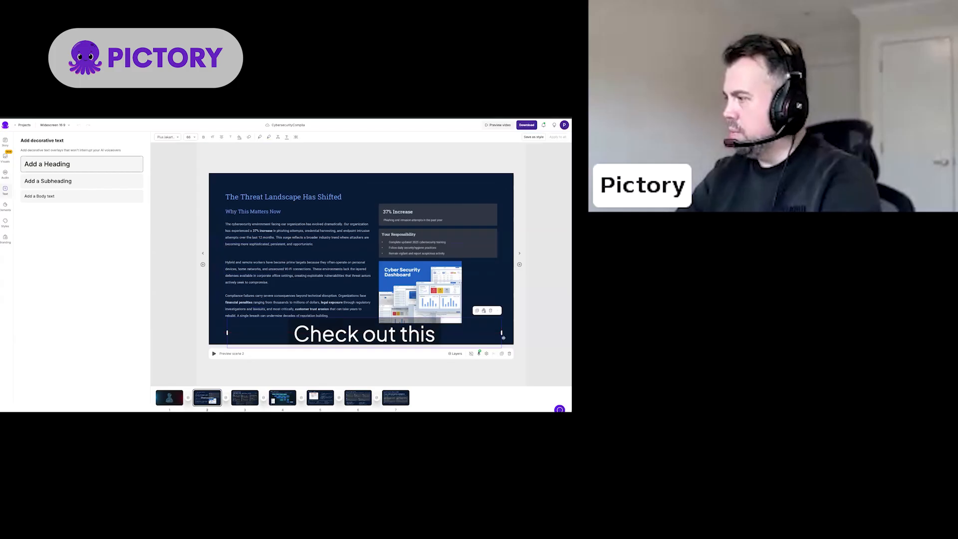
drag(394, 324, 324, 183)
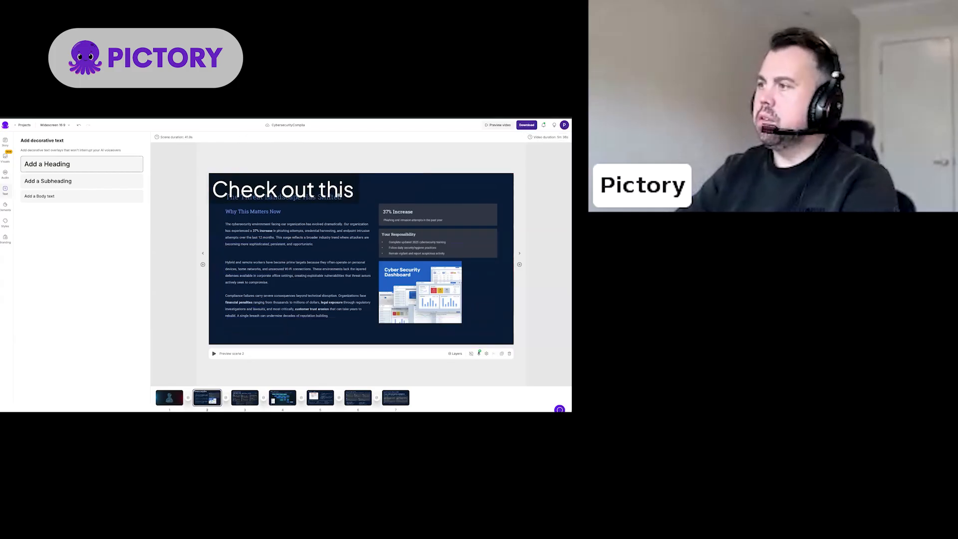
Delete the "Check out this" heading from scene 2.
triple_click(273, 183)
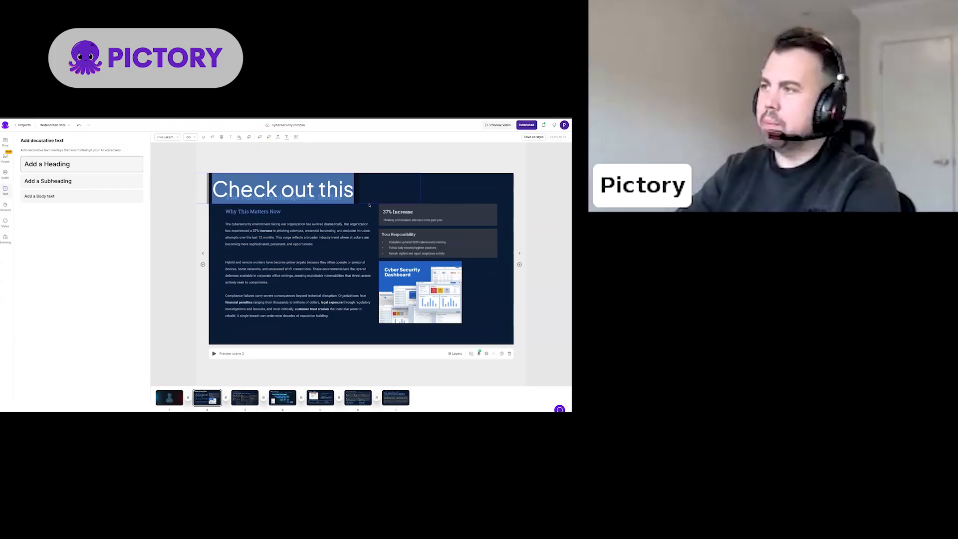
click(436, 259)
click(418, 189)
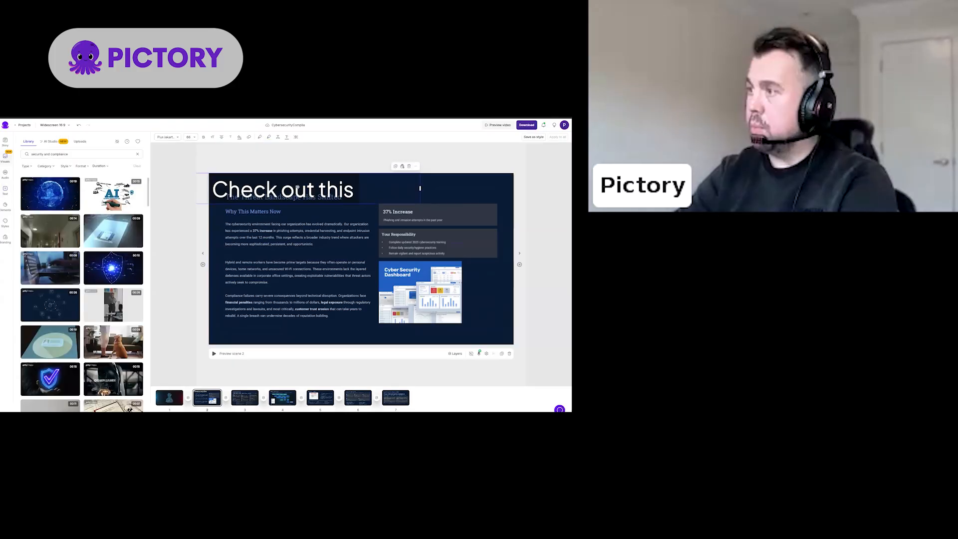
key(Delete)
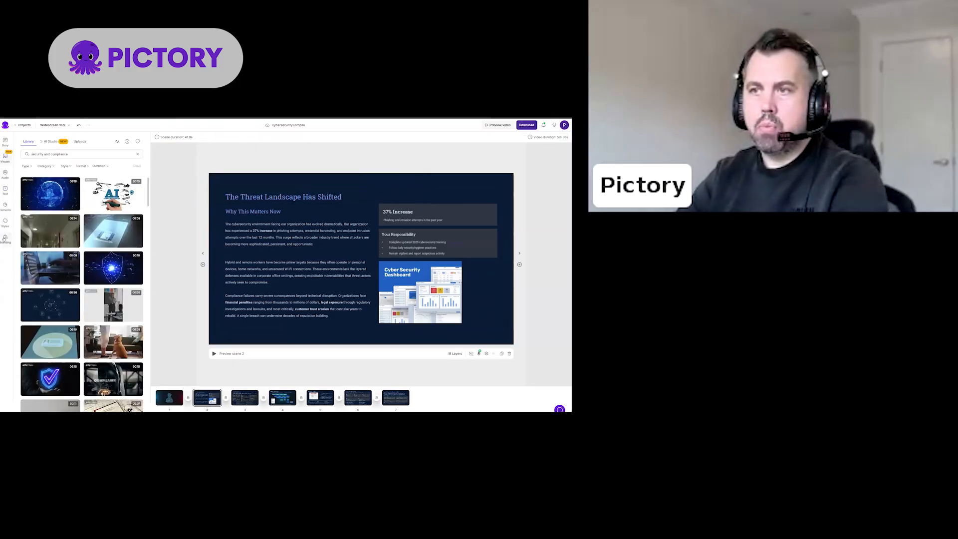
Apply the Pictory branding to all scenes and add another logo at scene 2's upper-left corner.
click(5, 239)
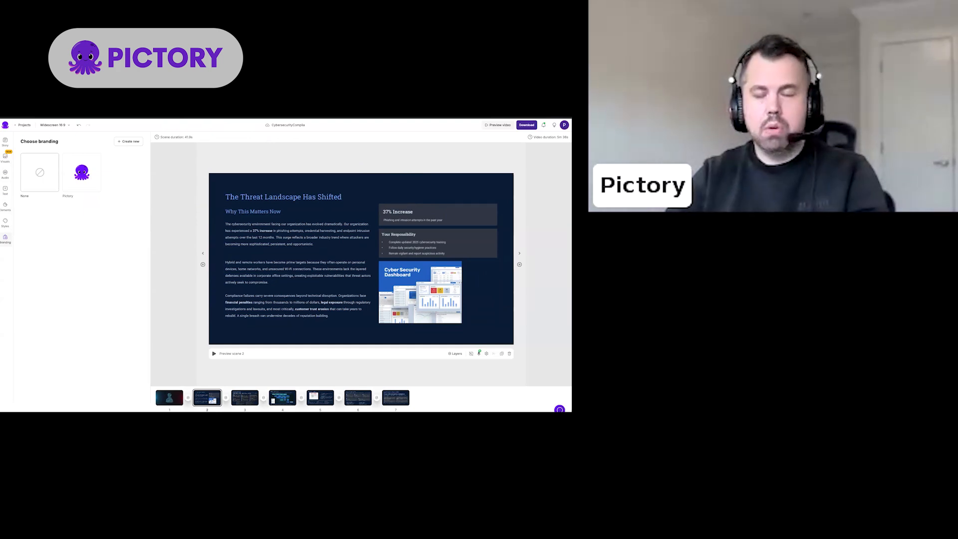
click(82, 174)
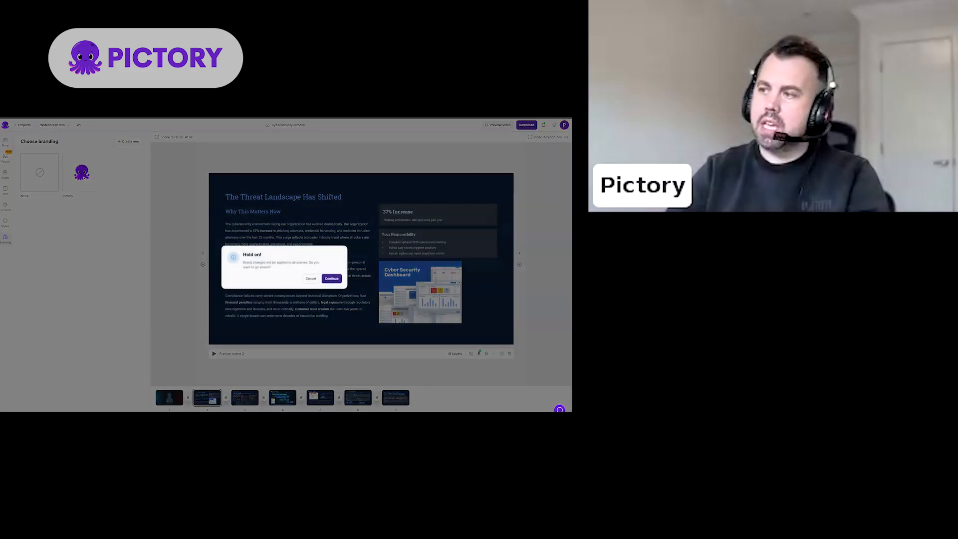
click(333, 278)
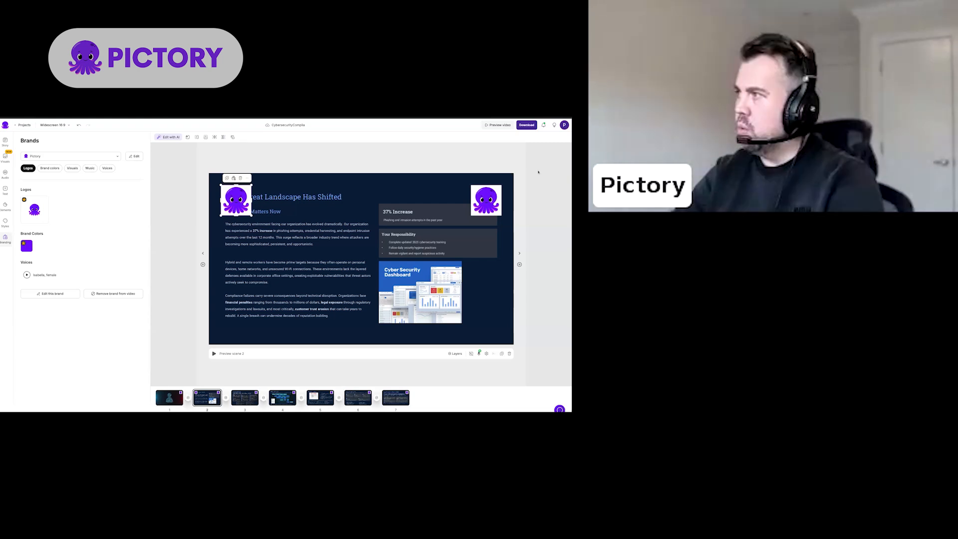
click(334, 147)
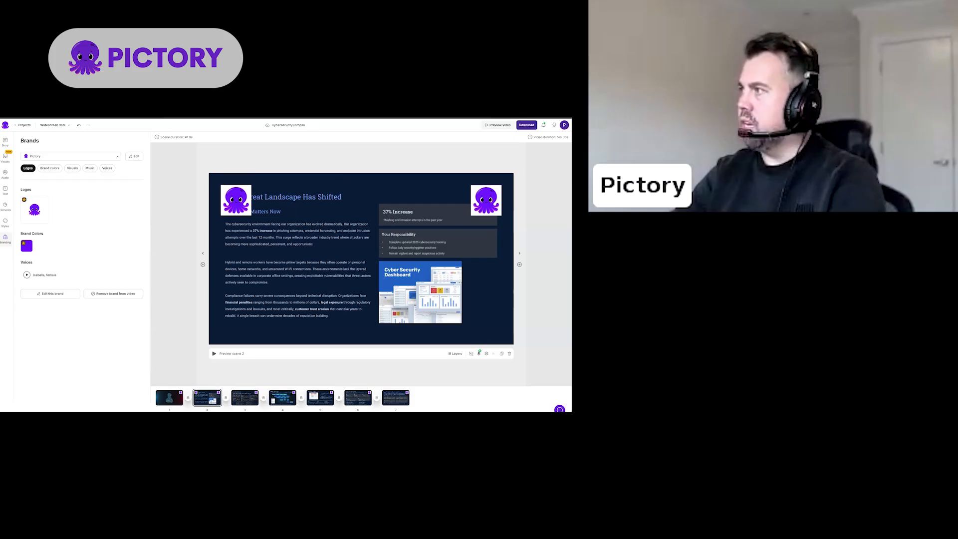
Generate the video for download, let the generation run in the background and dismiss the notifications.
click(527, 125)
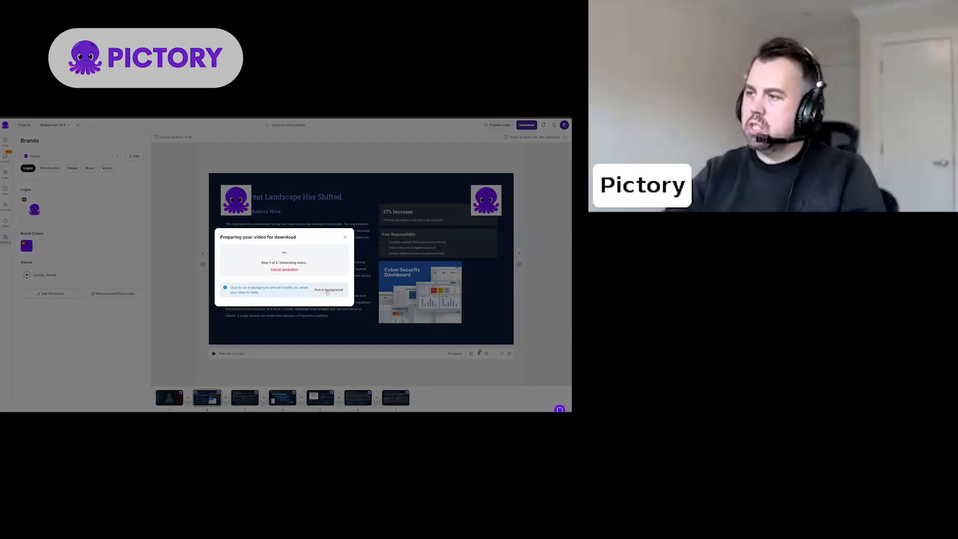
click(327, 290)
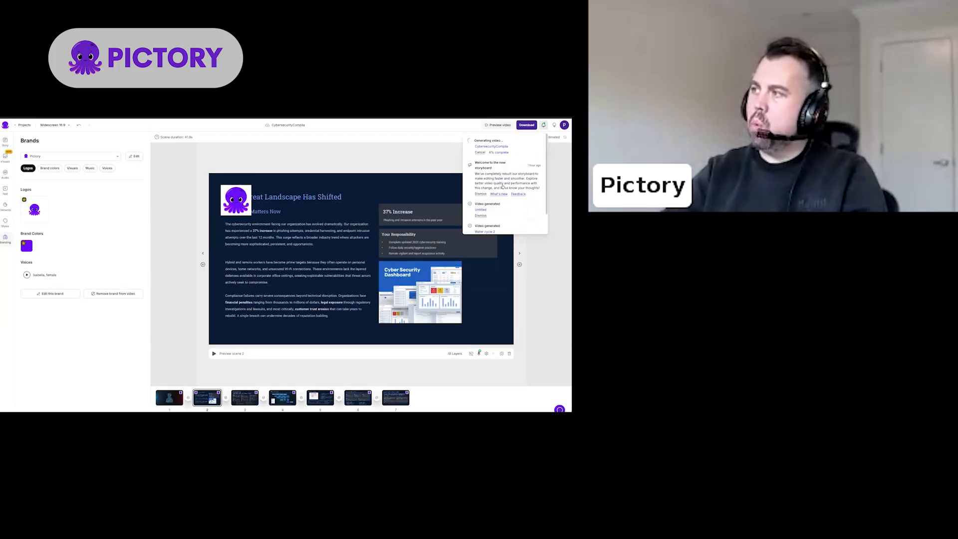
click(175, 160)
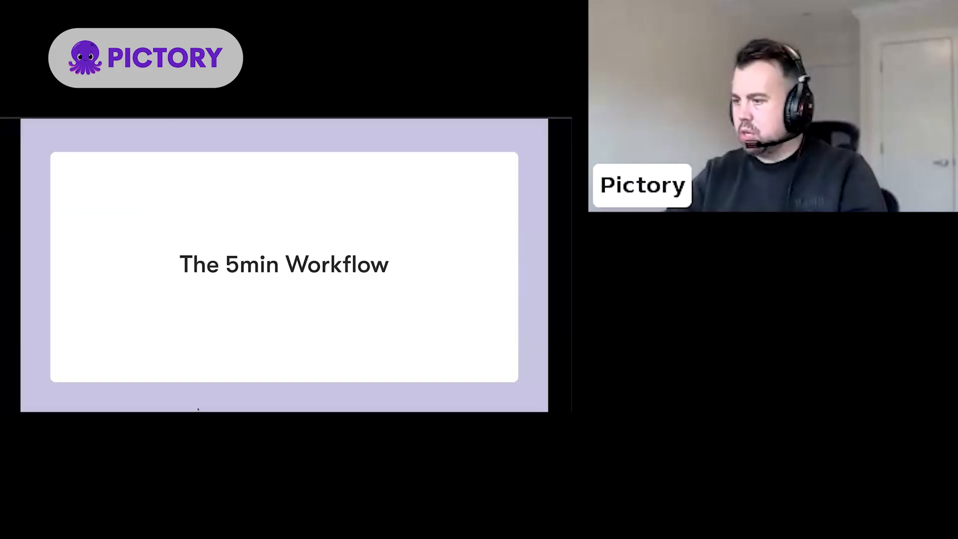
Open the finished cybersecurity video in the media player and skip ahead to the Threat Landscape slide.
click(338, 406)
right_click(338, 407)
click(338, 407)
click(339, 392)
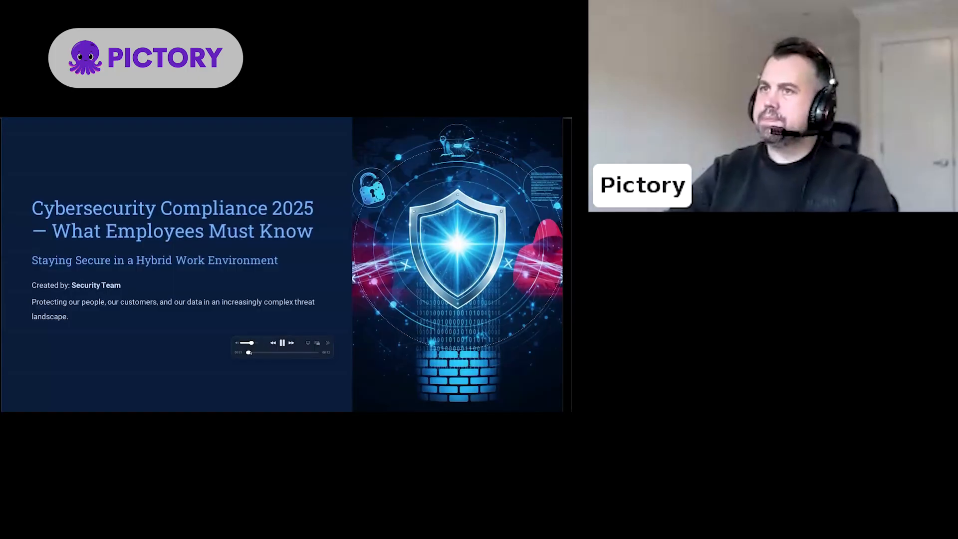
click(254, 353)
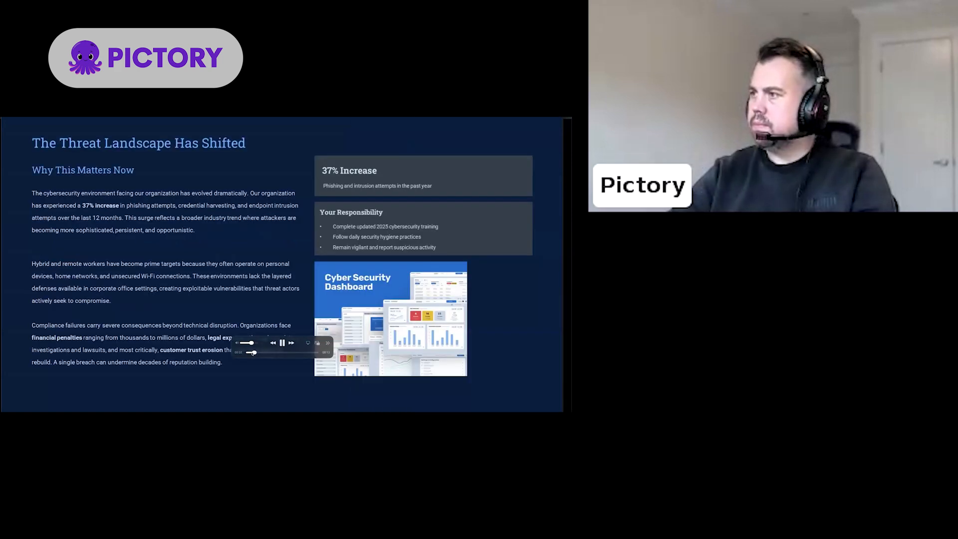